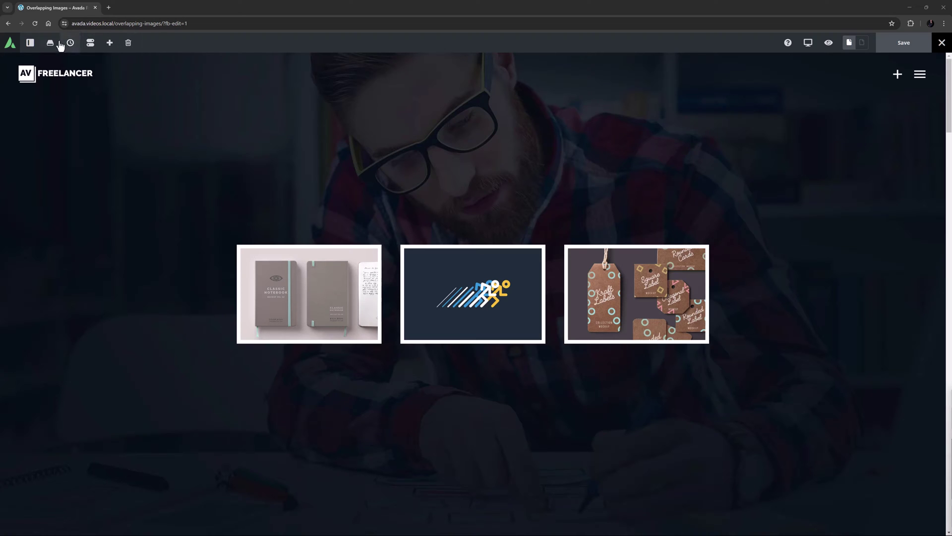
- Use the Navigator's container list to jump to the 'Two Columns + Translate X & Y' section
click(30, 43)
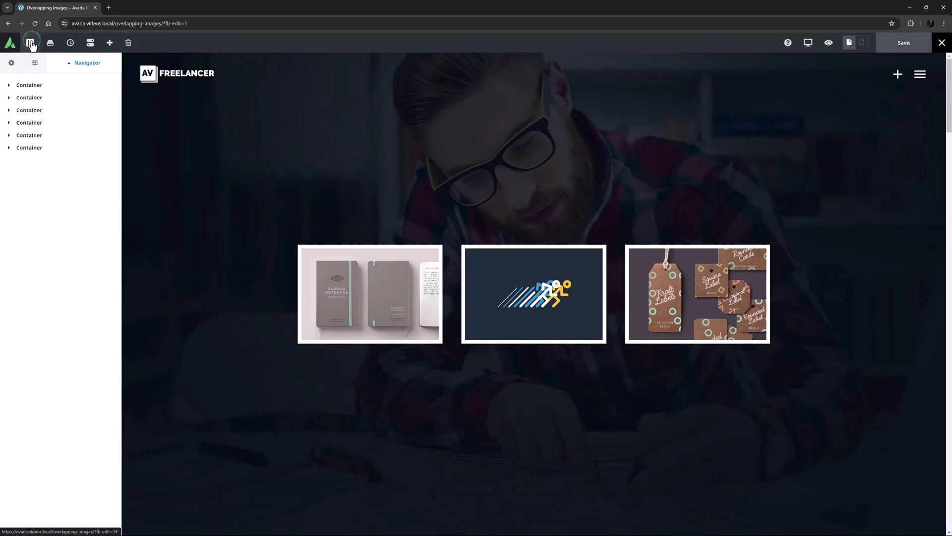
click(27, 100)
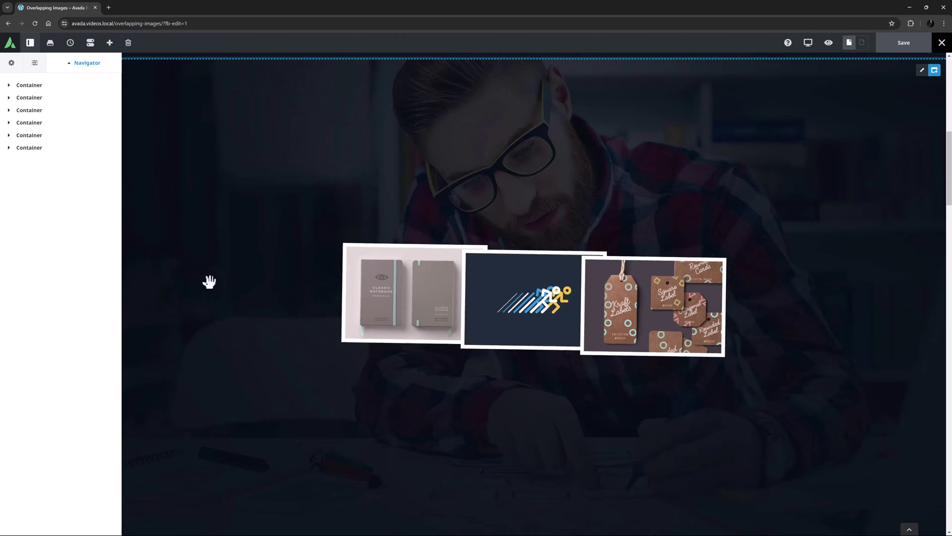
click(29, 114)
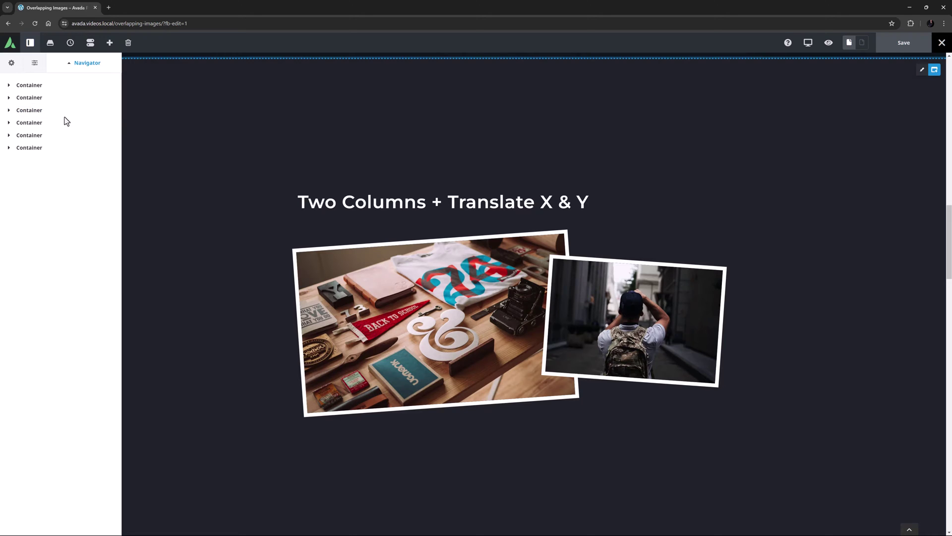
- Show the right column's Extras transform: Translate X -127, Translate Y 58, Rotate 4
click(599, 245)
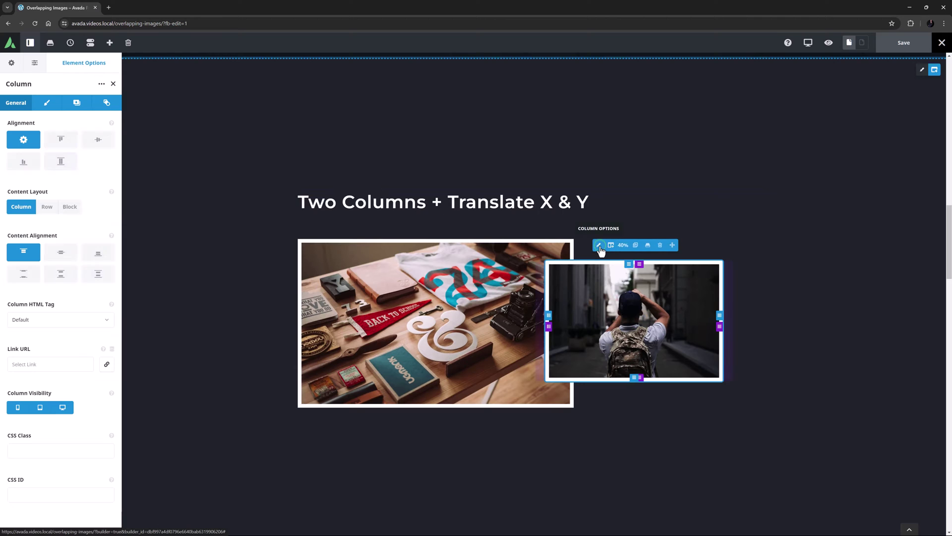
click(110, 104)
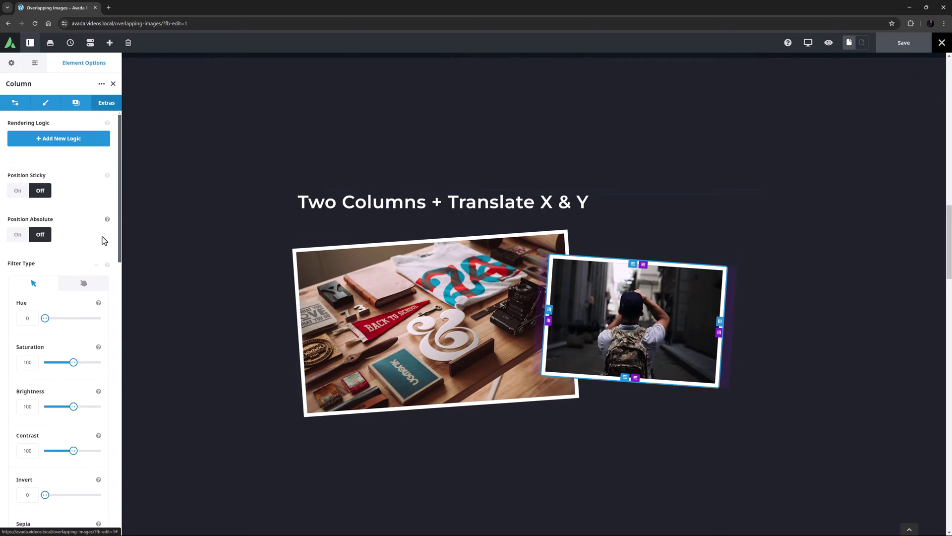
scroll(96, 255, down, 6)
scroll(94, 257, down, 4)
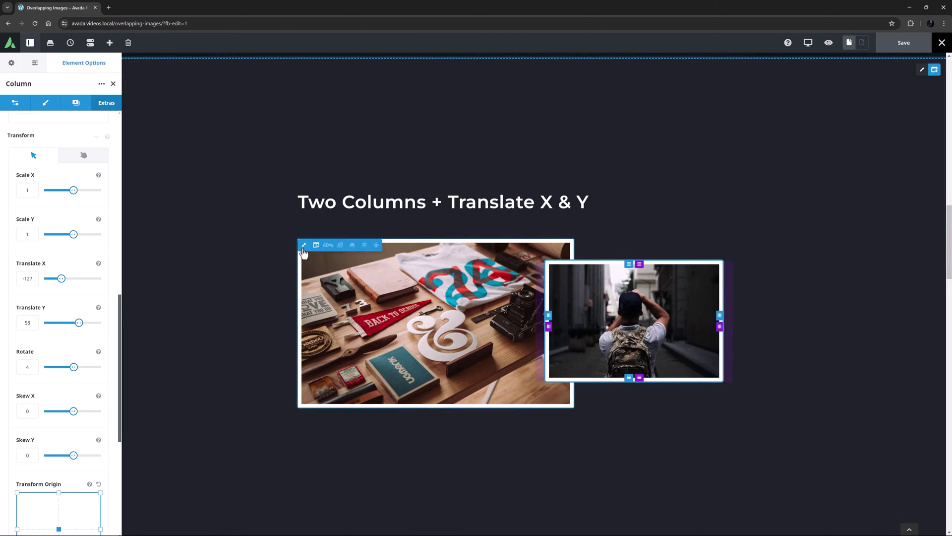
- Set the left column's Design Z Index to 100 to preview the overlap, then clear it
click(322, 246)
click(46, 102)
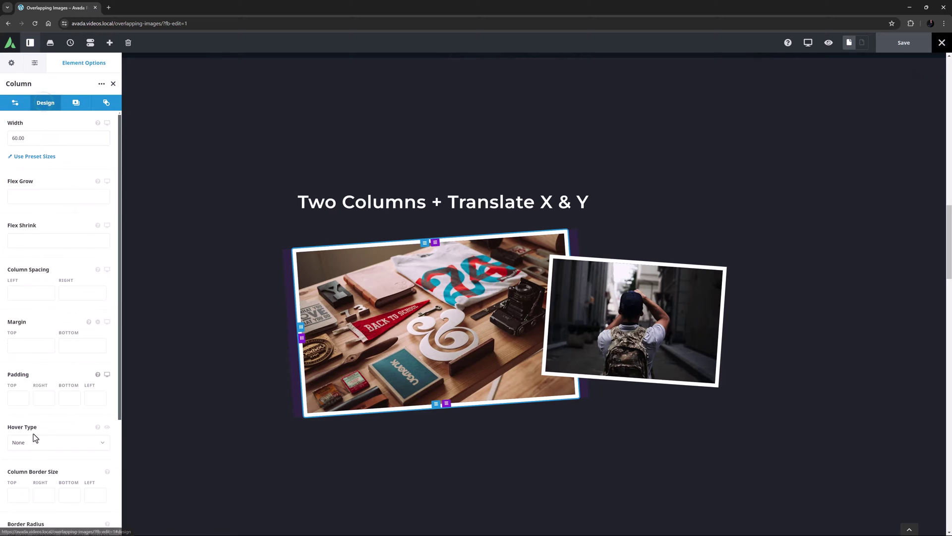
scroll(29, 447, down, 3)
click(27, 477)
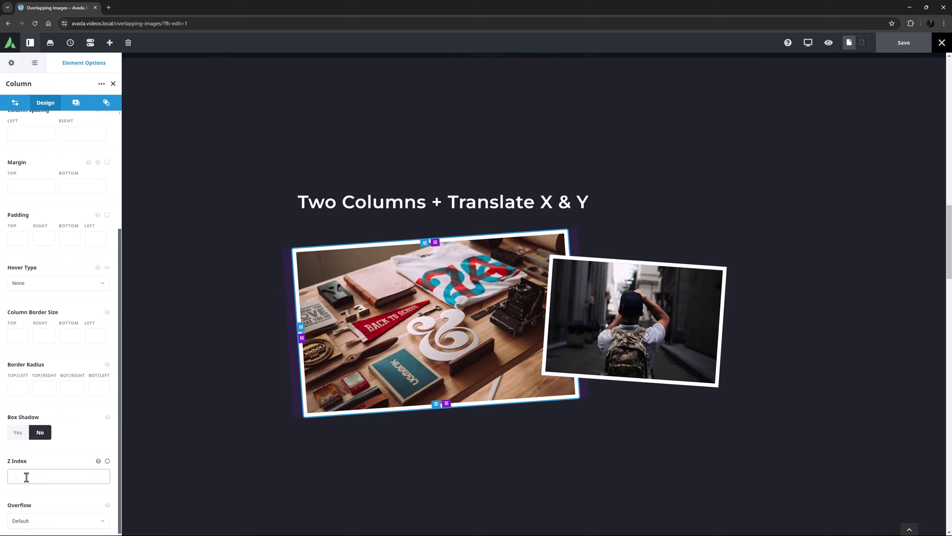
text(100)
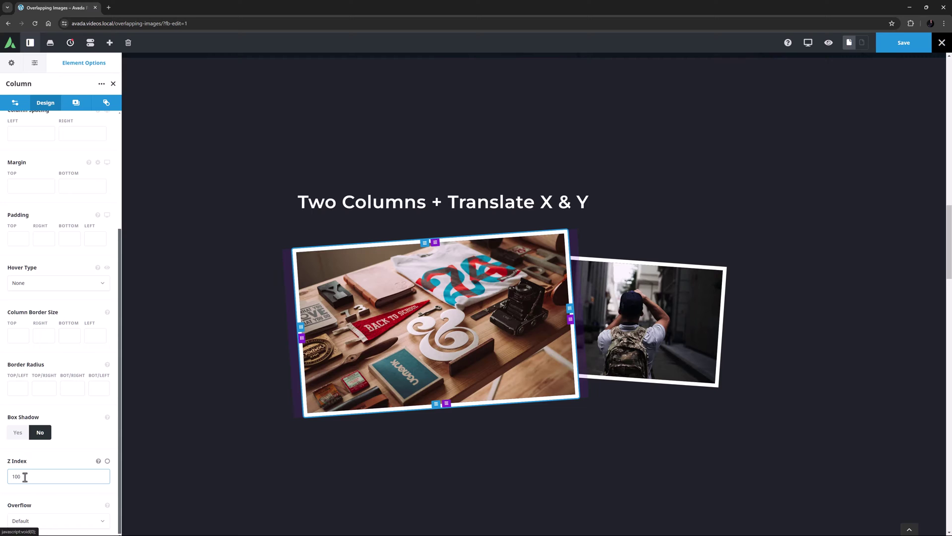
double_click(25, 476)
key(BackSpace)
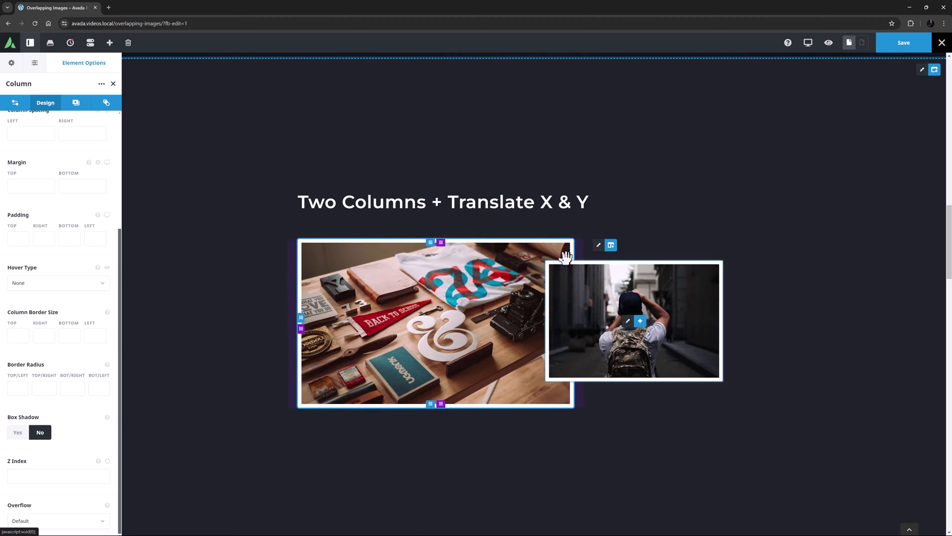
- Show the right column's Hover transform, with Rotate 0 and Translate -127/58
click(600, 246)
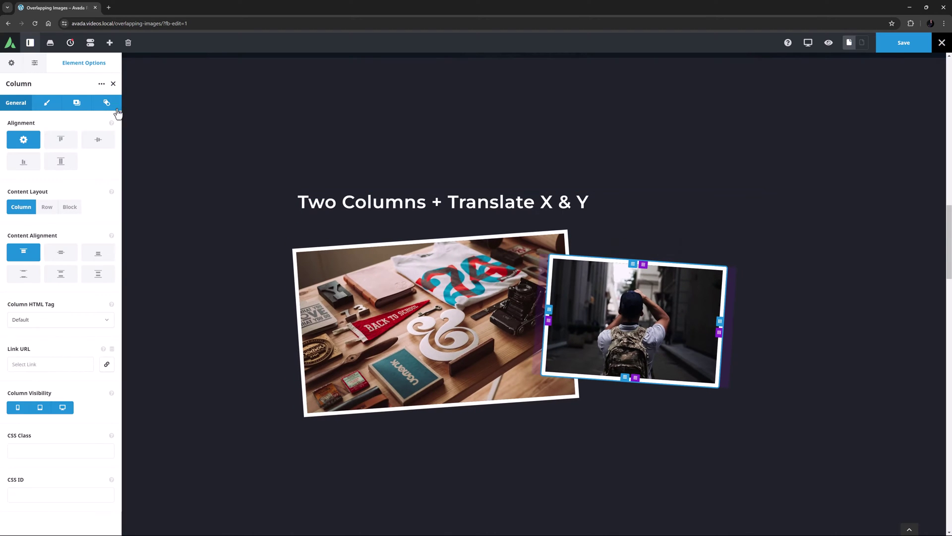
click(106, 103)
scroll(57, 304, down, 6)
scroll(57, 304, down, 4)
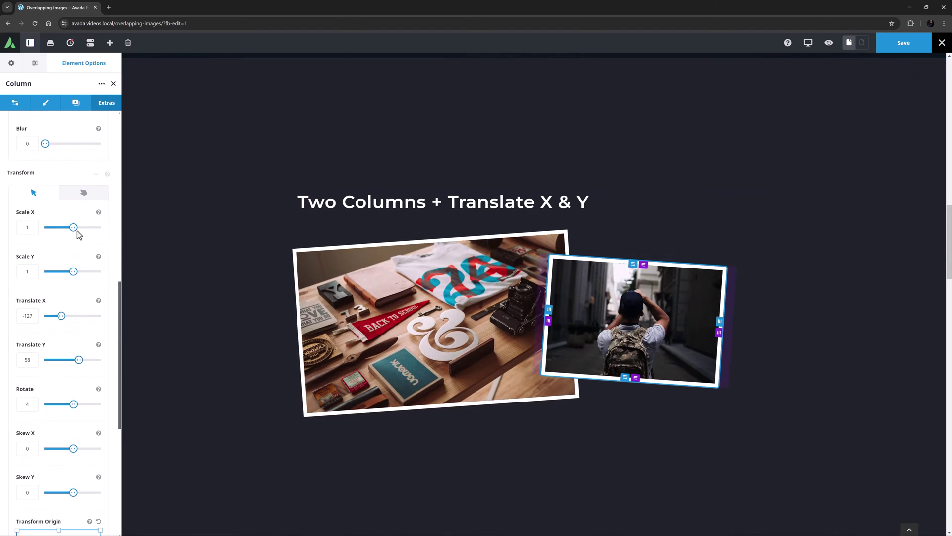
click(78, 196)
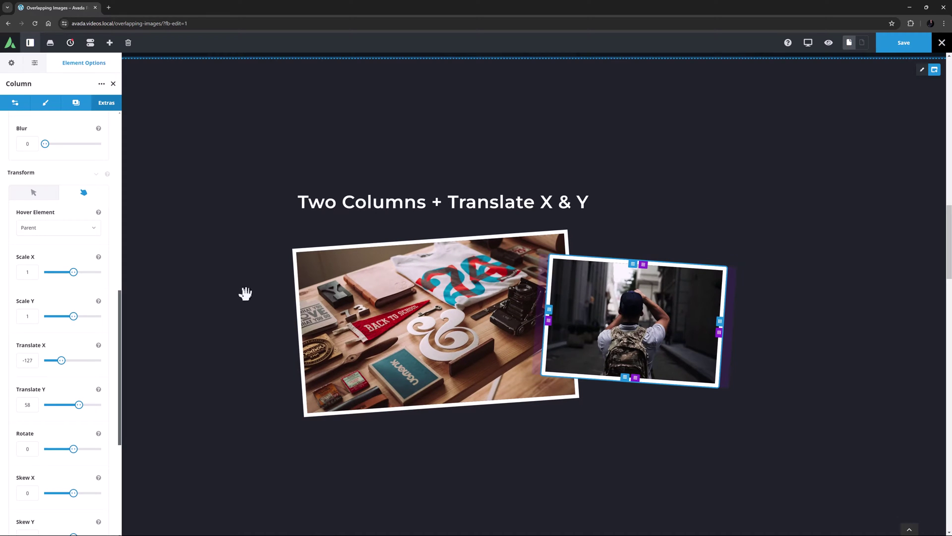
- Show the Image Margins image's Design margins: 58px top, -127px left, border size 10
scroll(264, 264, down, 10)
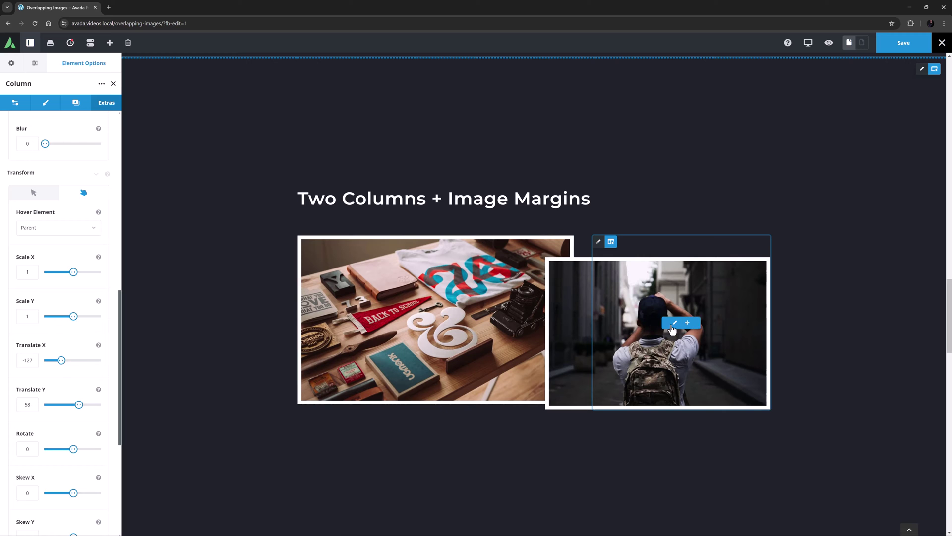
click(675, 323)
click(46, 103)
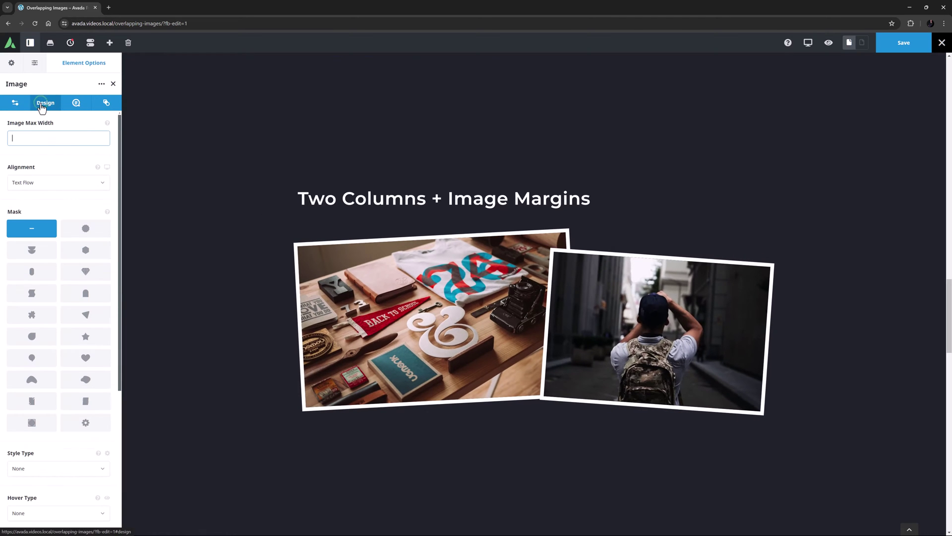
scroll(70, 227, down, 2)
scroll(70, 227, down, 3)
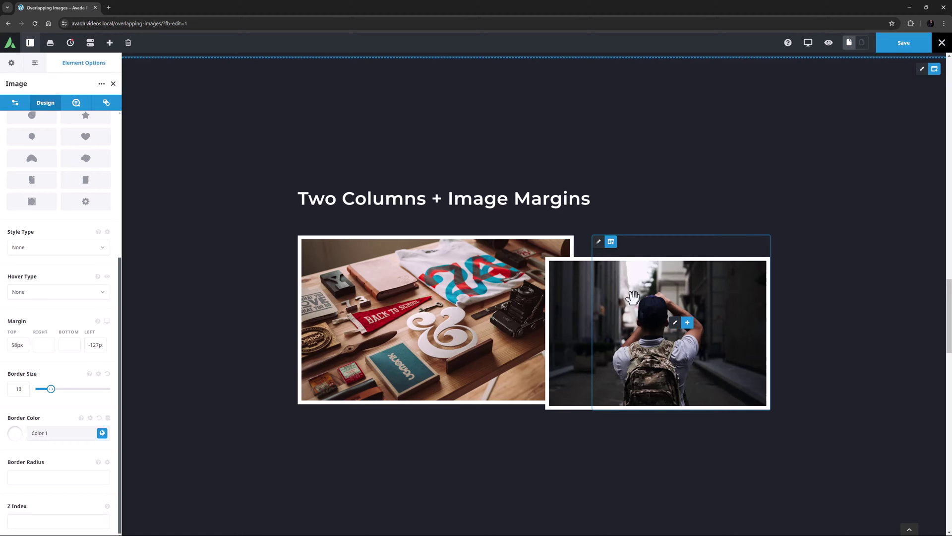
- Give the backpack photo a -550px top margin and a 550px left margin
scroll(633, 297, up, 7)
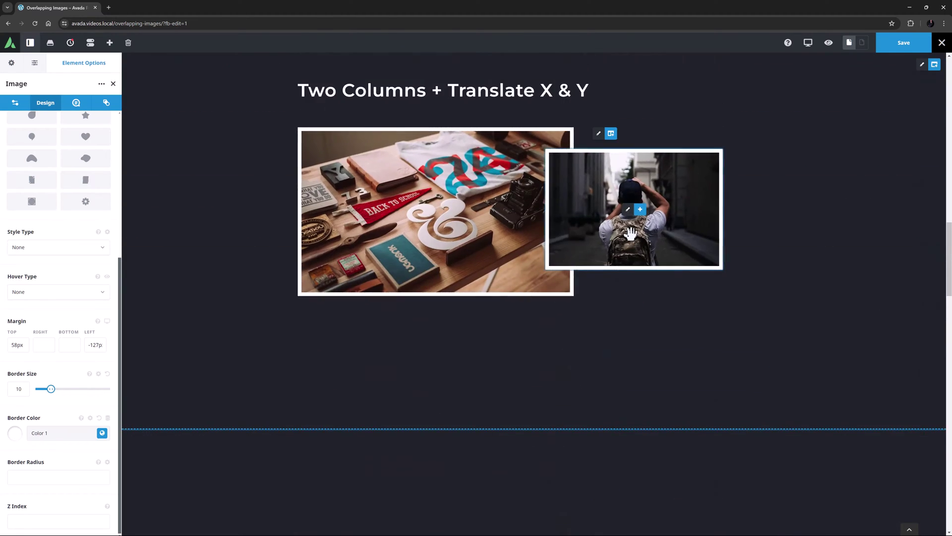
scroll(555, 240, down, 12)
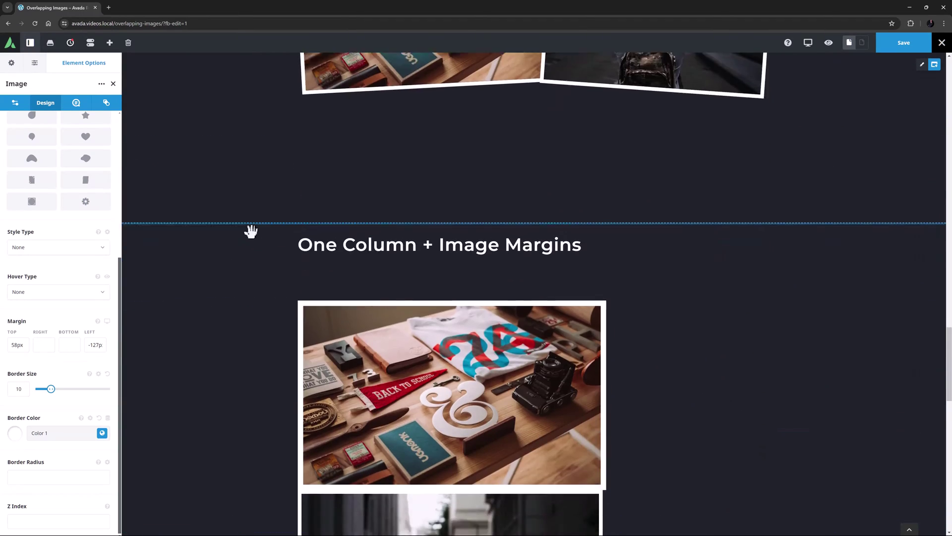
scroll(251, 231, down, 3)
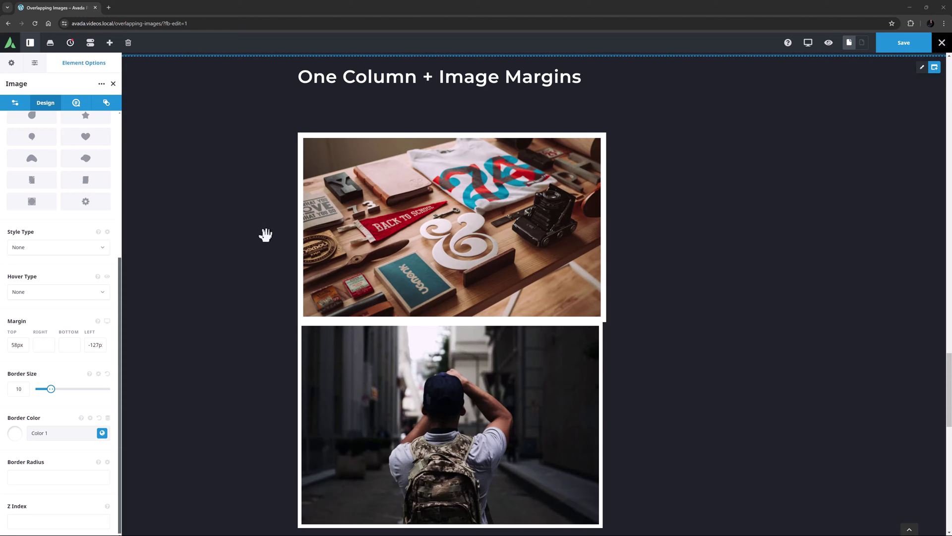
click(523, 427)
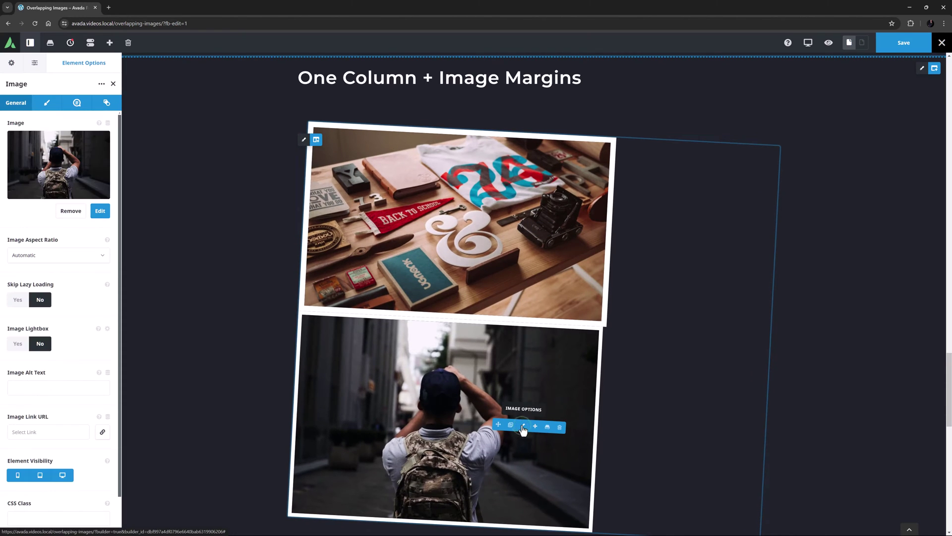
click(47, 103)
scroll(57, 377, down, 5)
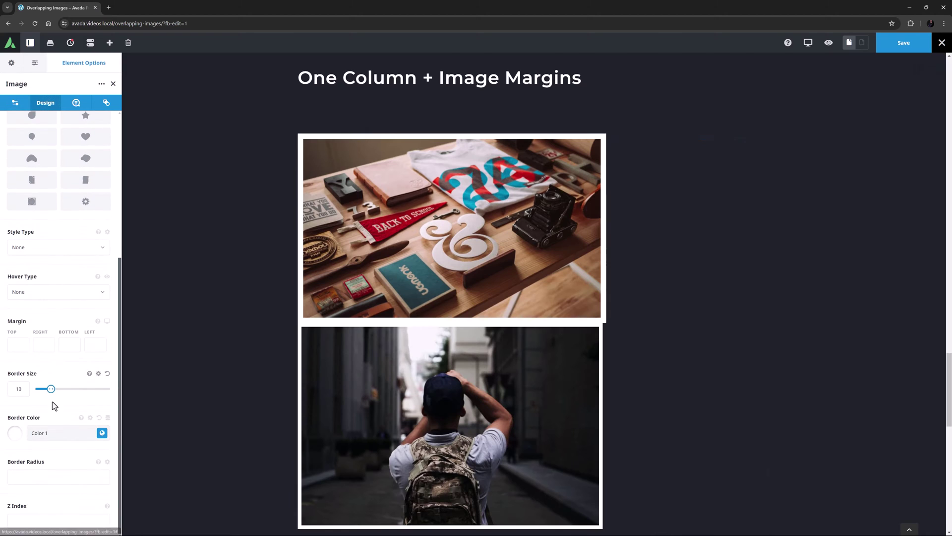
click(19, 344)
text(-50px)
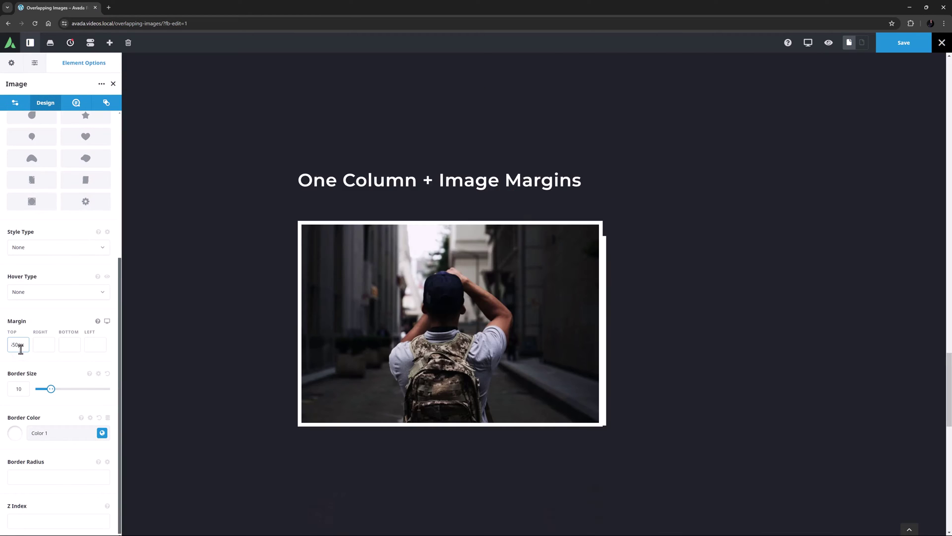
click(95, 346)
text(550px)
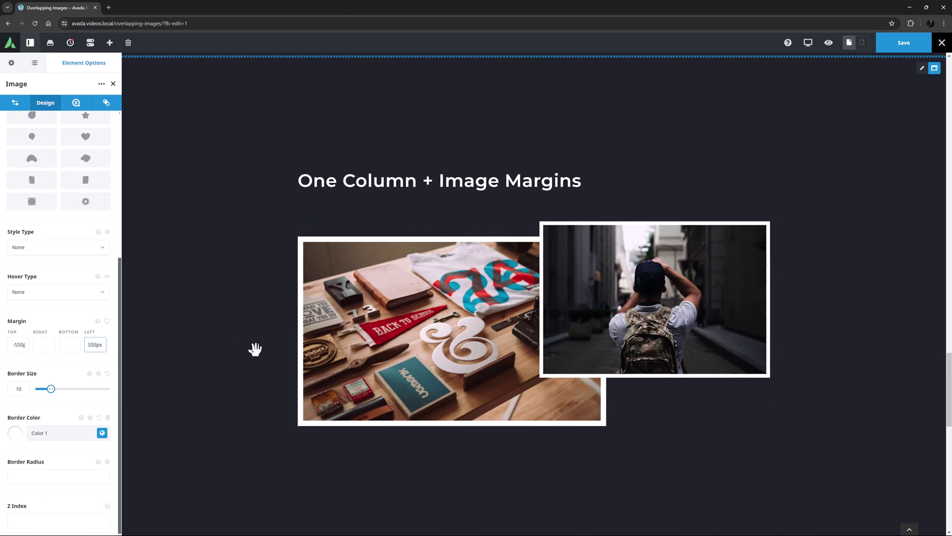
scroll(255, 349, down, 10)
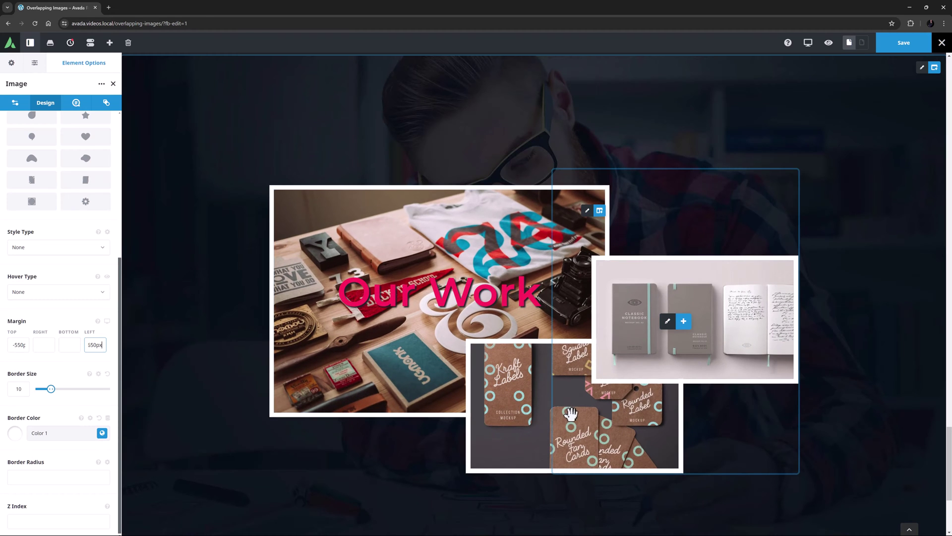
- Through the Navigator, set the kraft label image's Design Z Index to 100
click(114, 85)
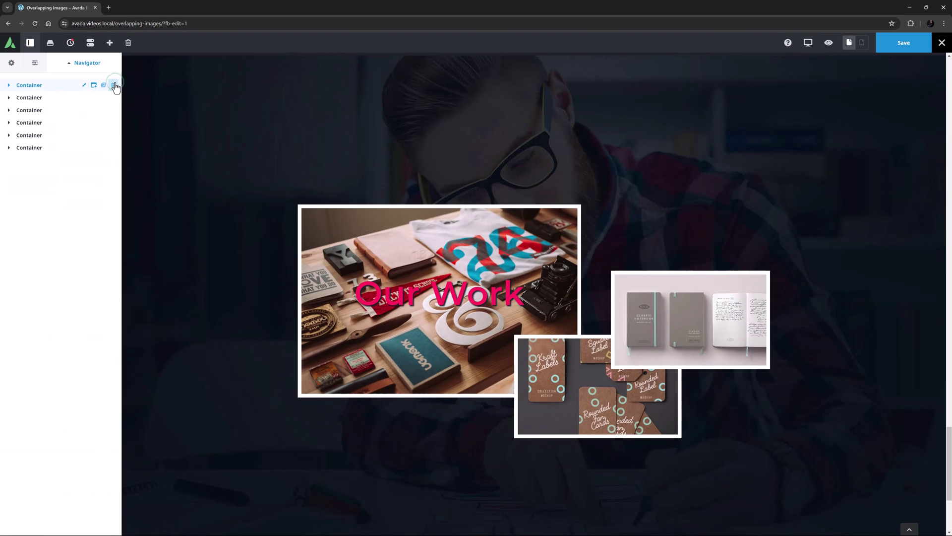
click(8, 148)
click(84, 197)
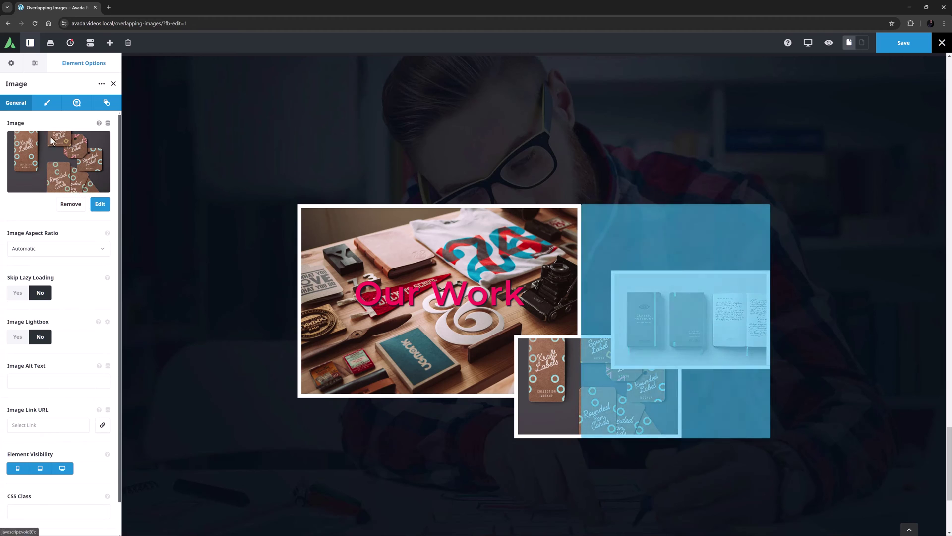
click(46, 103)
scroll(50, 388, down, 5)
click(12, 521)
text(100)
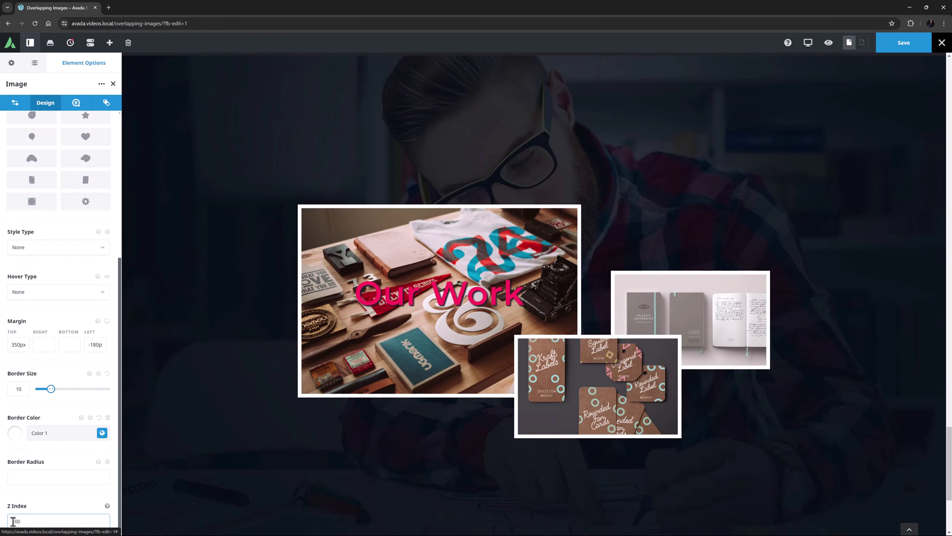
click(31, 505)
click(810, 45)
click(826, 65)
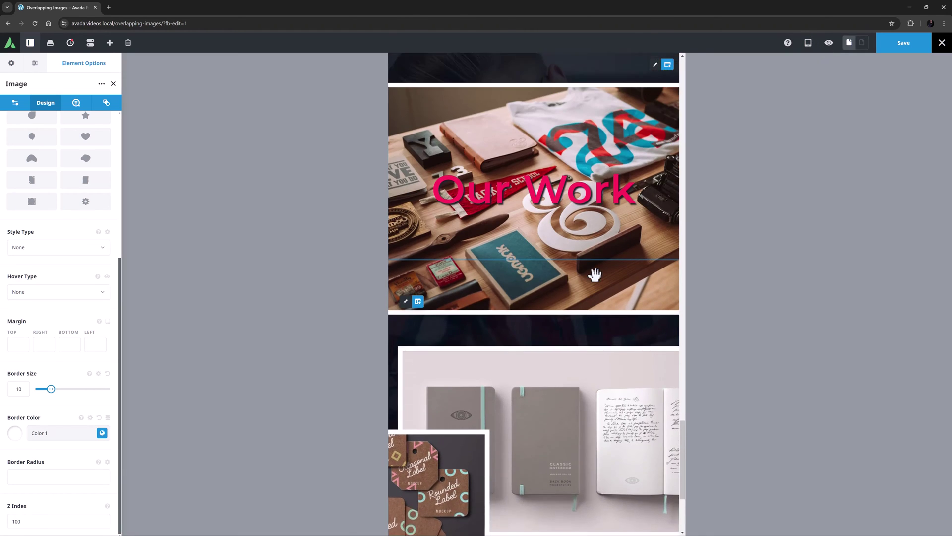
scroll(594, 275, up, 1)
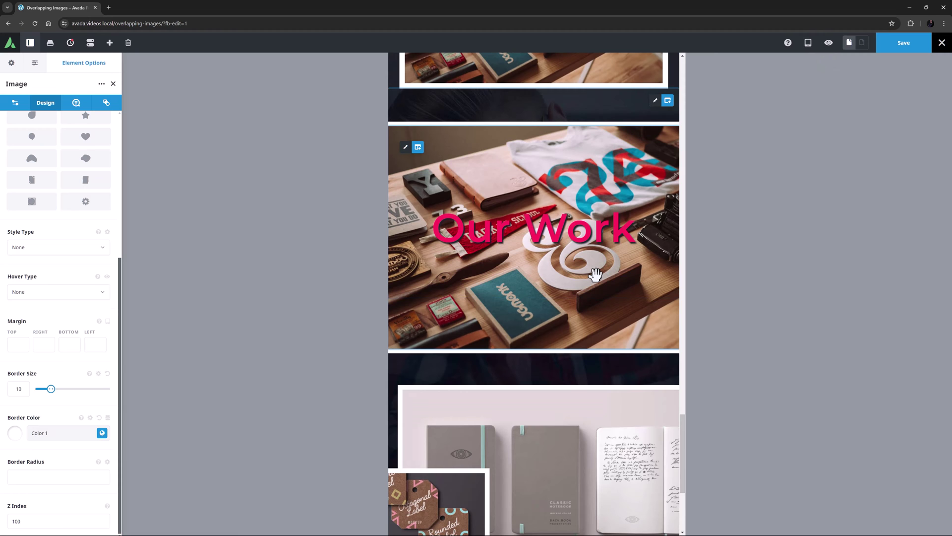
click(807, 45)
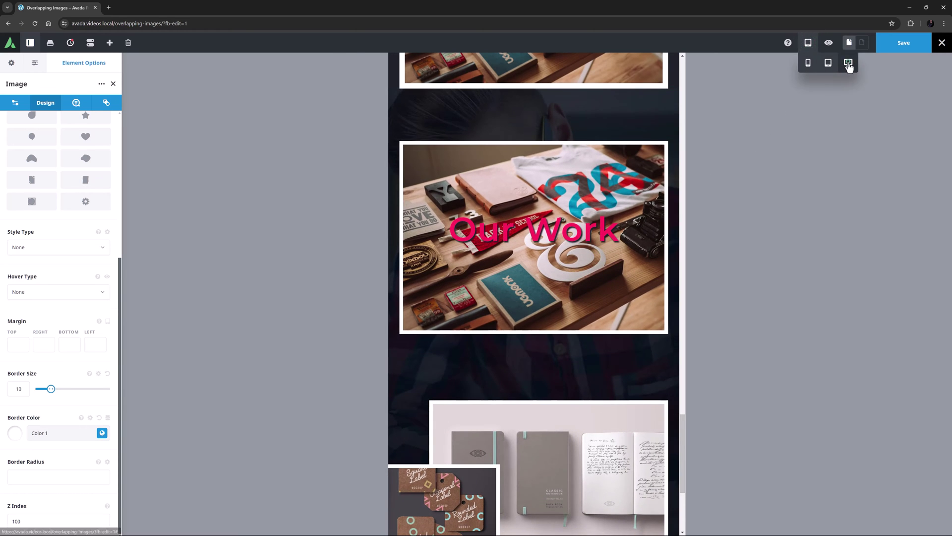
click(849, 64)
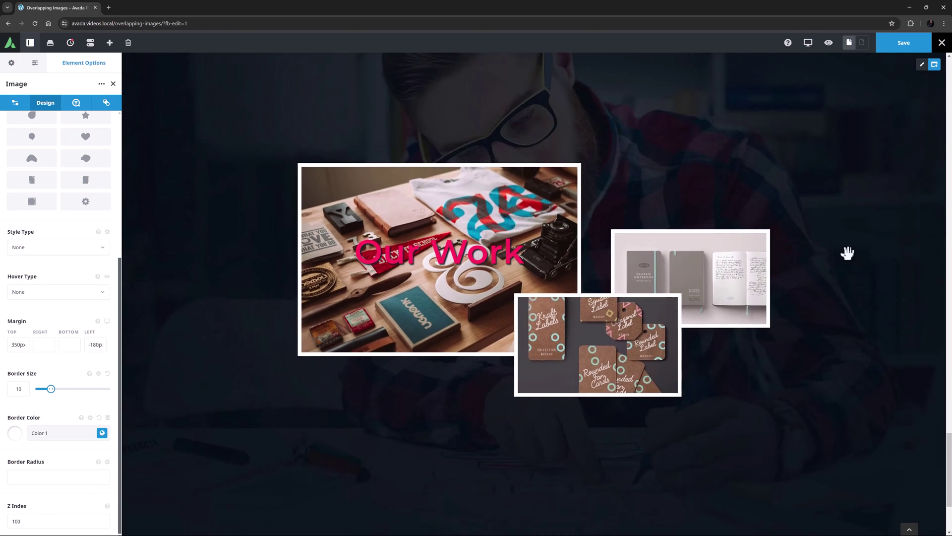